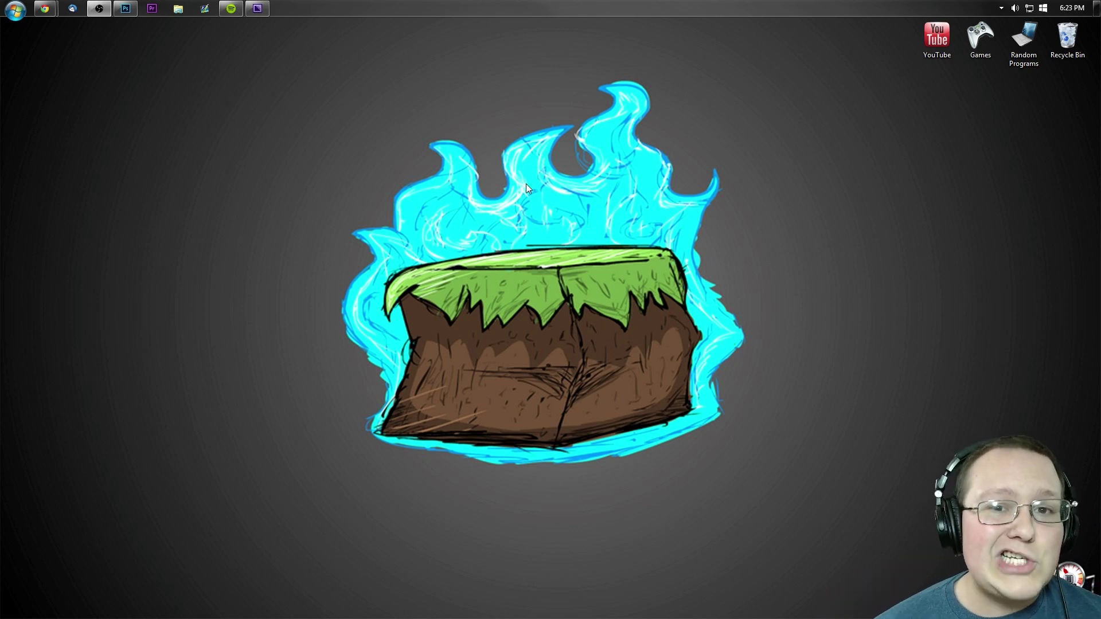
Note the current public IP in the 'ip' Google results, then show the Linksys sign-in page's saved logins
mouse_move(45, 8)
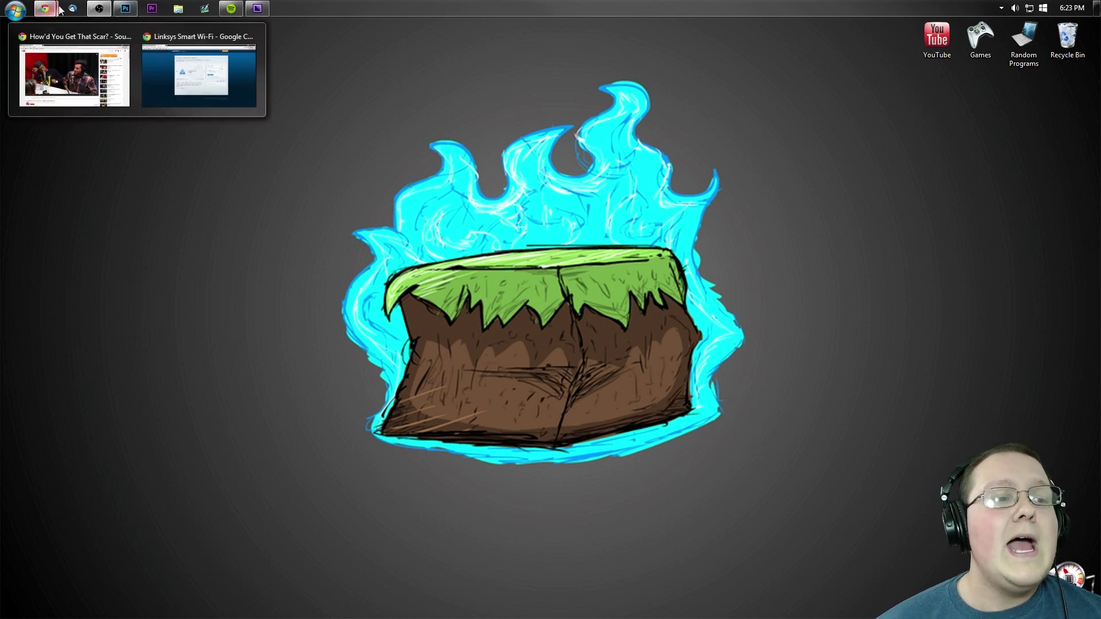
left_click(178, 50)
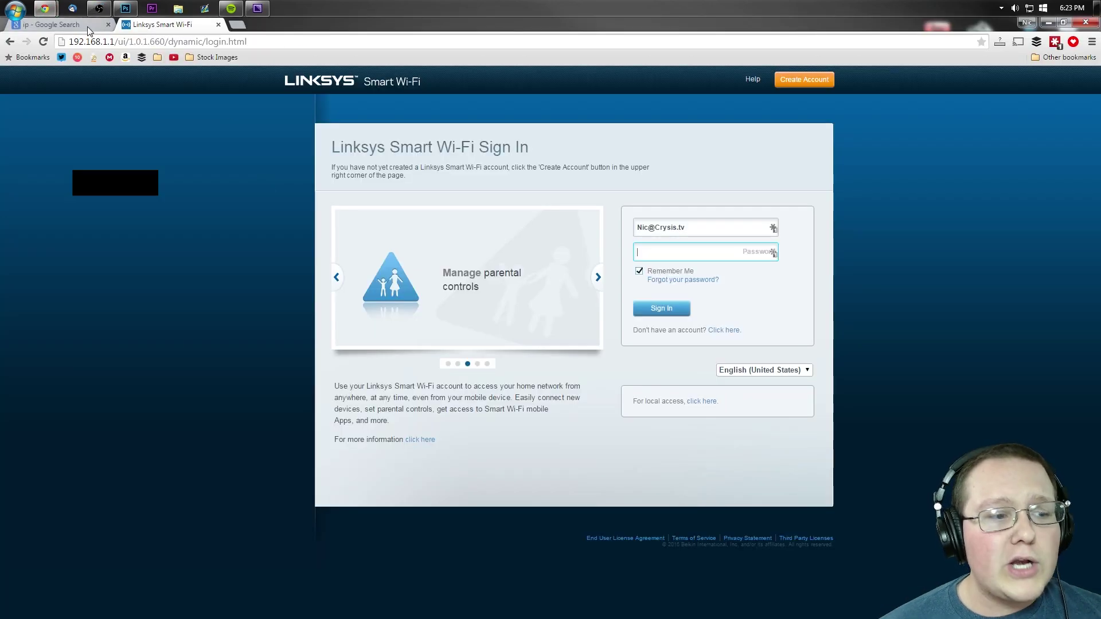
left_click(87, 27)
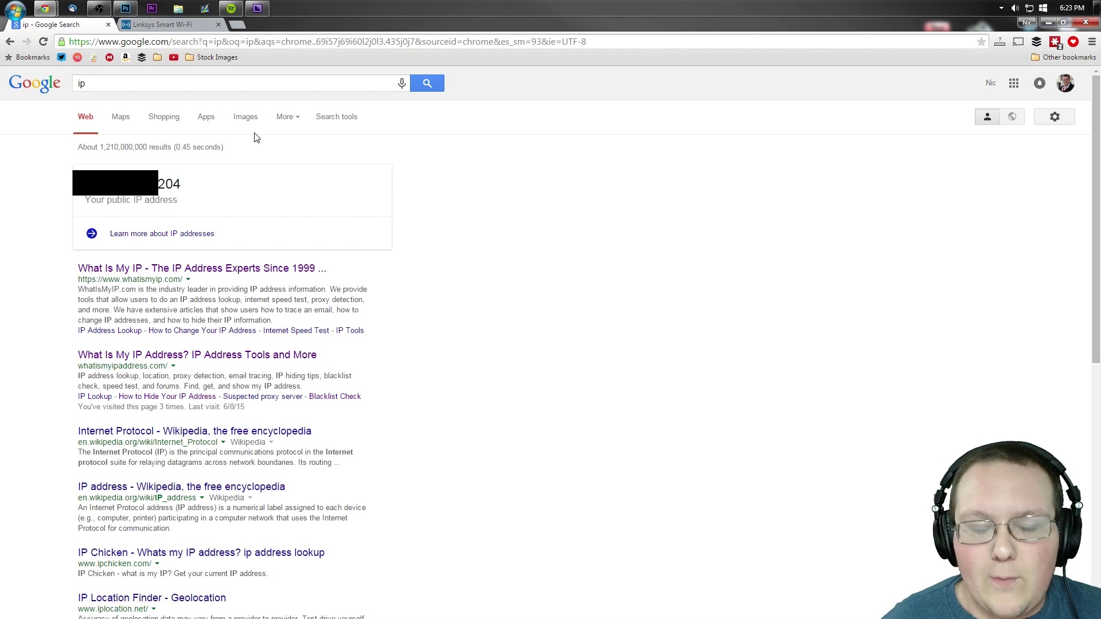
left_click(189, 26)
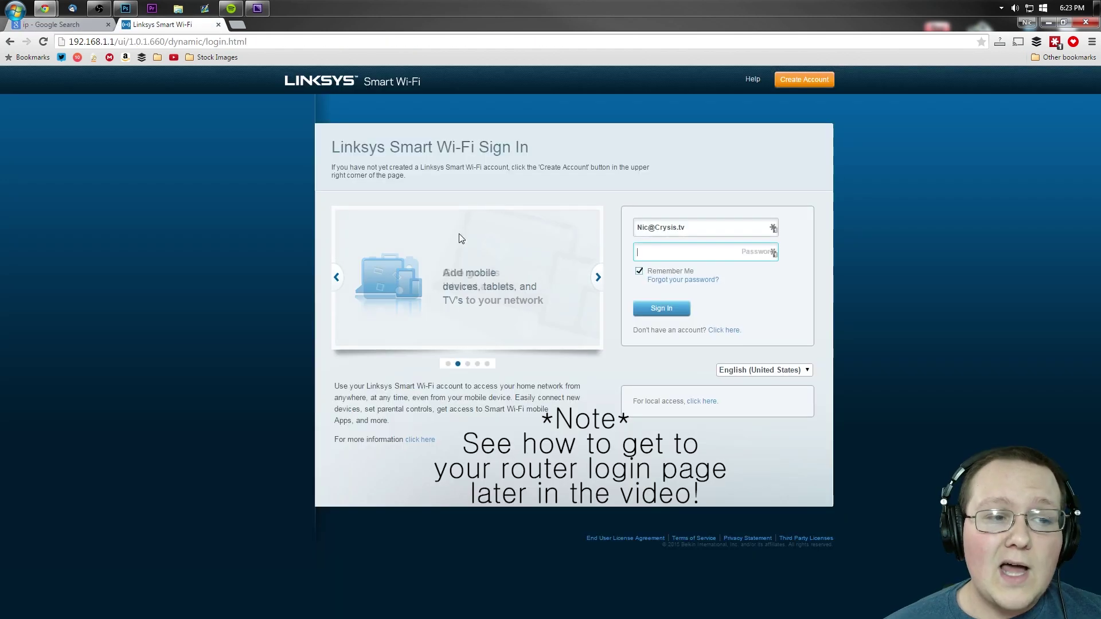
left_click(774, 253)
Autofill the Linksys sign-in with the saved login and load nicsgames.com/routerpasswords in a new tab
left_click(717, 295)
left_click(237, 25)
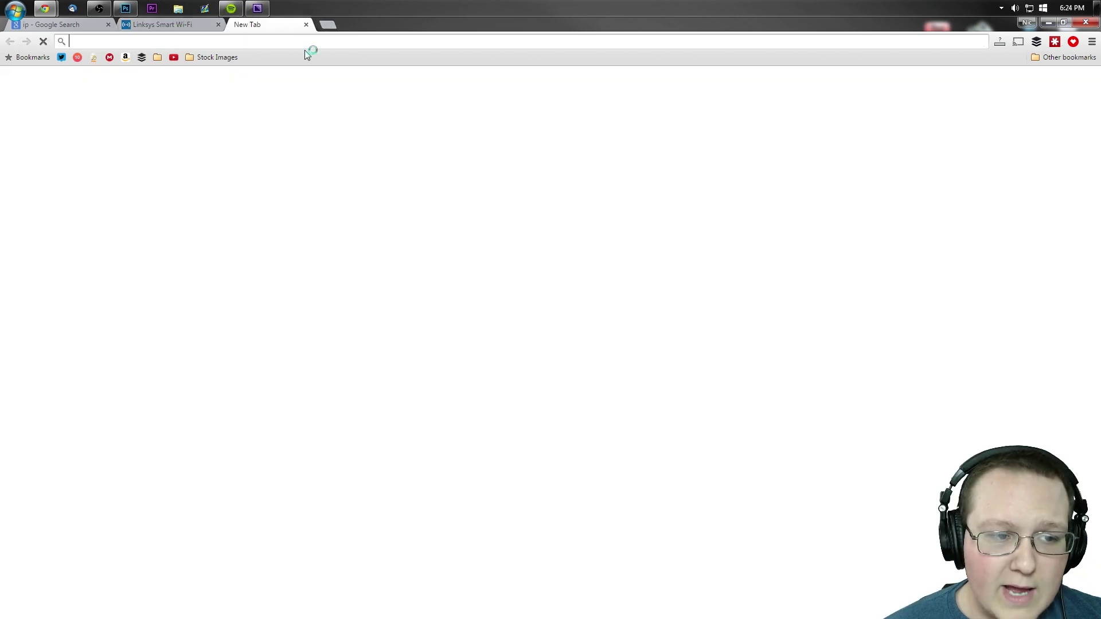
type("nicsgames.com/")
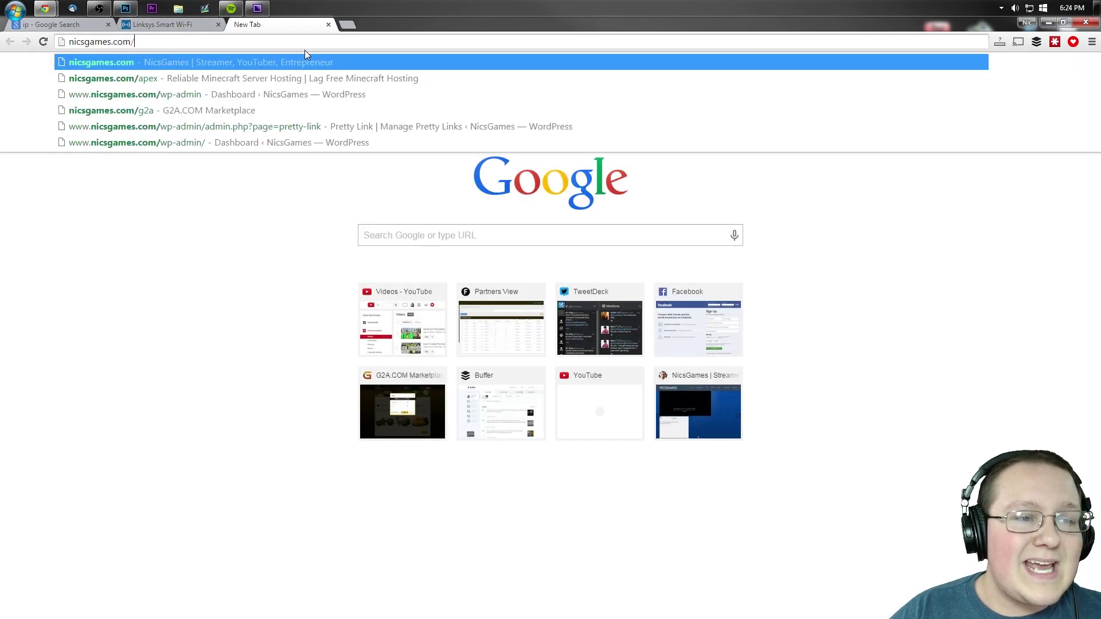
type("routerpasswords")
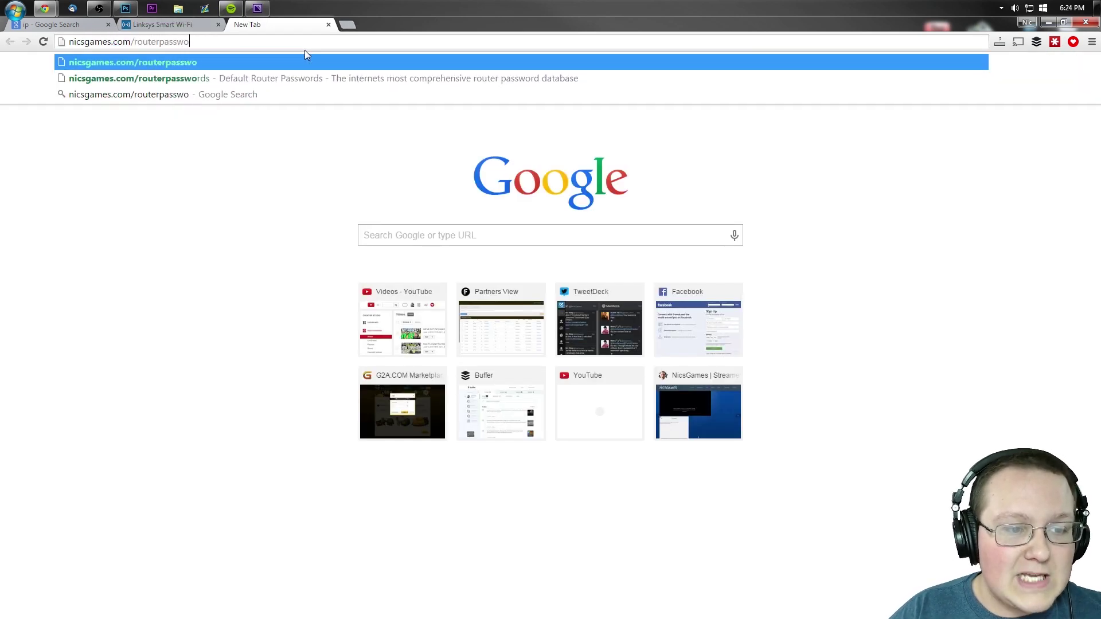
key("Return")
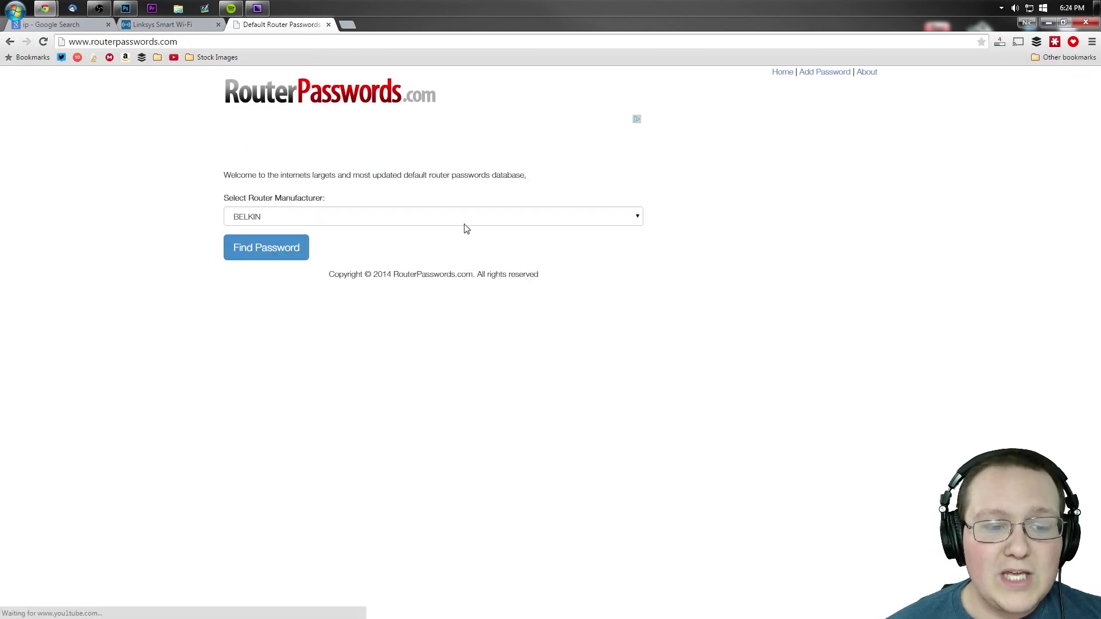
Look up NETGEAR default passwords, check the WNR834 BV2 login, and return to the Linksys page
left_click(459, 221)
scroll(441, 248, "down", 20)
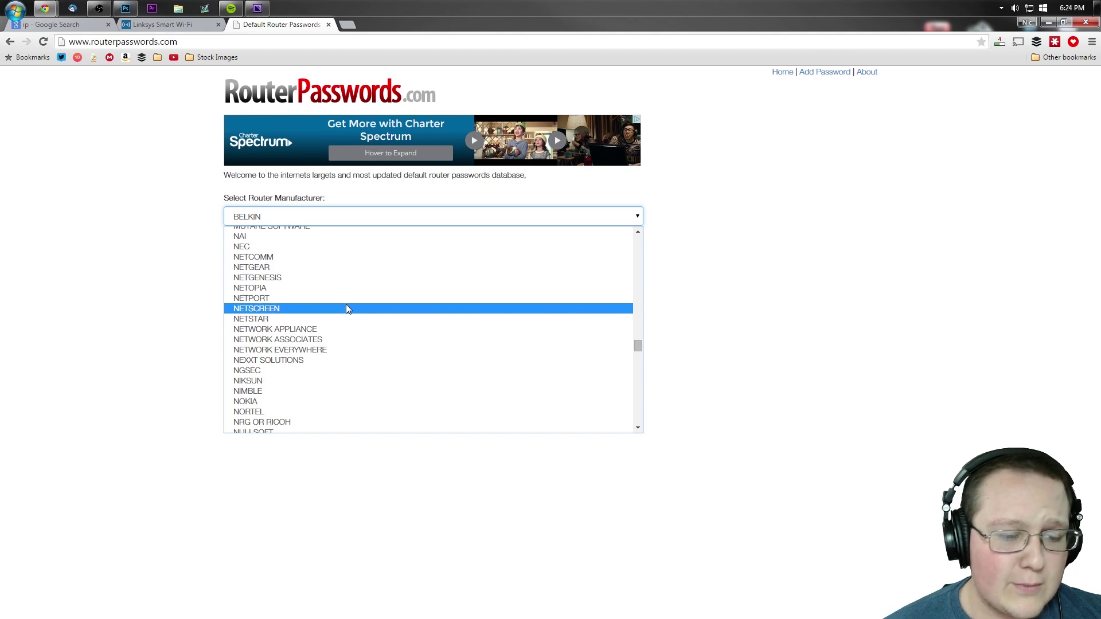
left_click(322, 268)
left_click(270, 248)
scroll(516, 313, "down", 7)
scroll(507, 297, "down", 1)
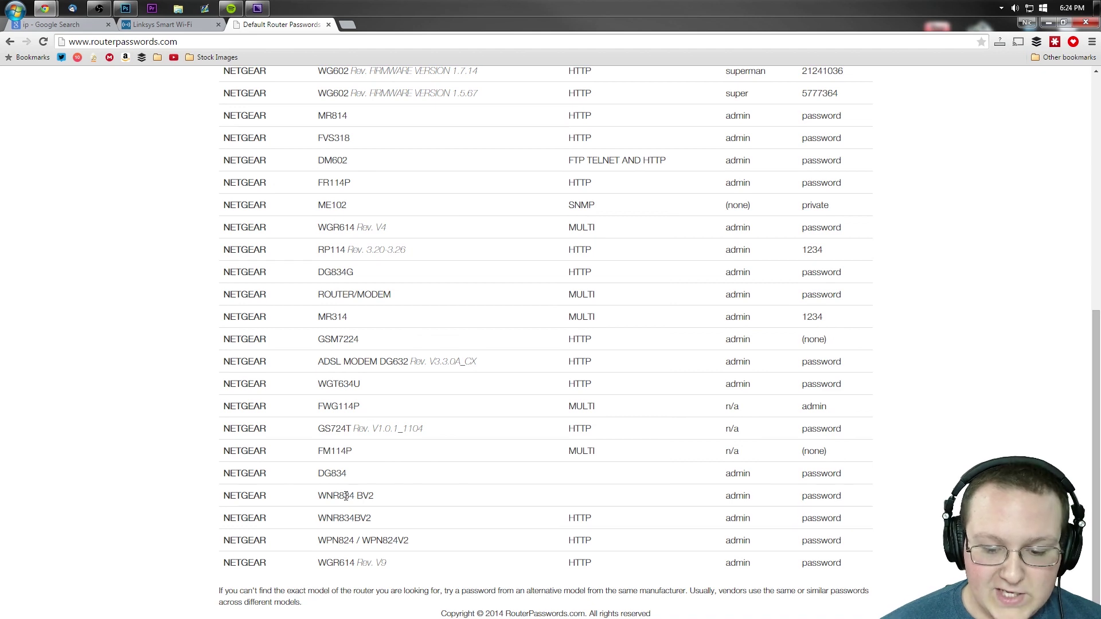
left_click_drag(725, 496, 870, 501)
left_click(867, 504)
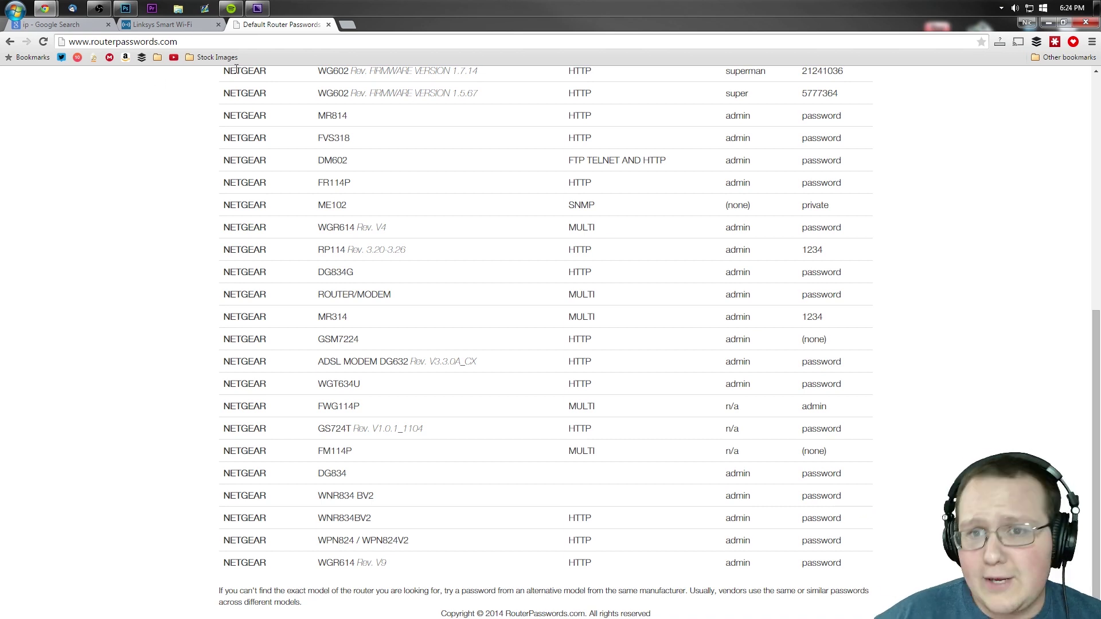
left_click(162, 24)
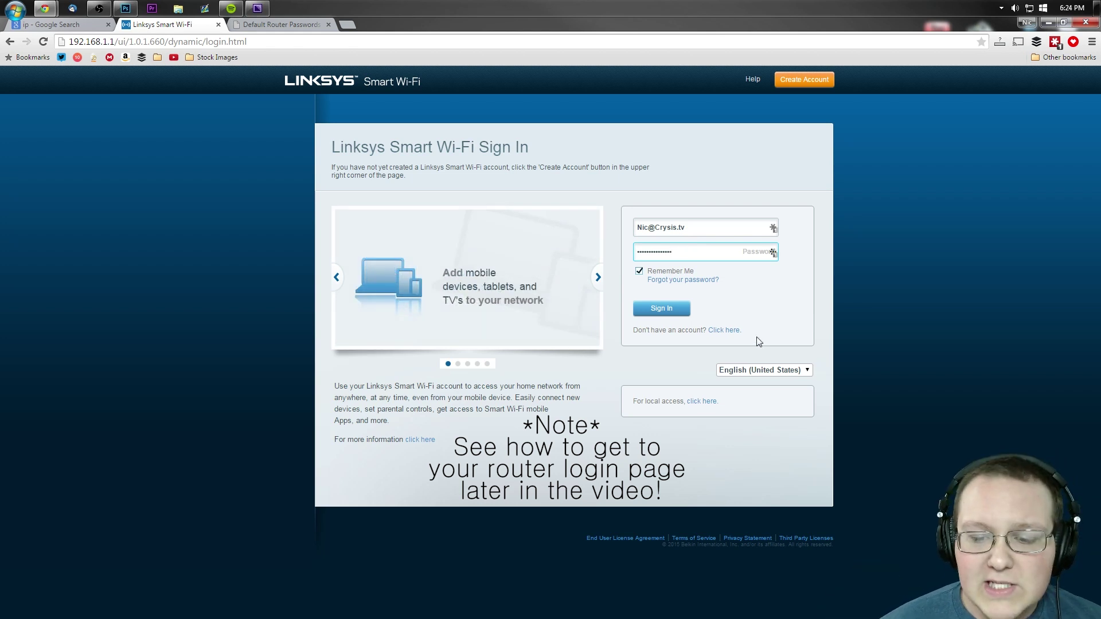
Sign in to the WRT1900AC router and open Connectivity under Router Settings
left_click(680, 310)
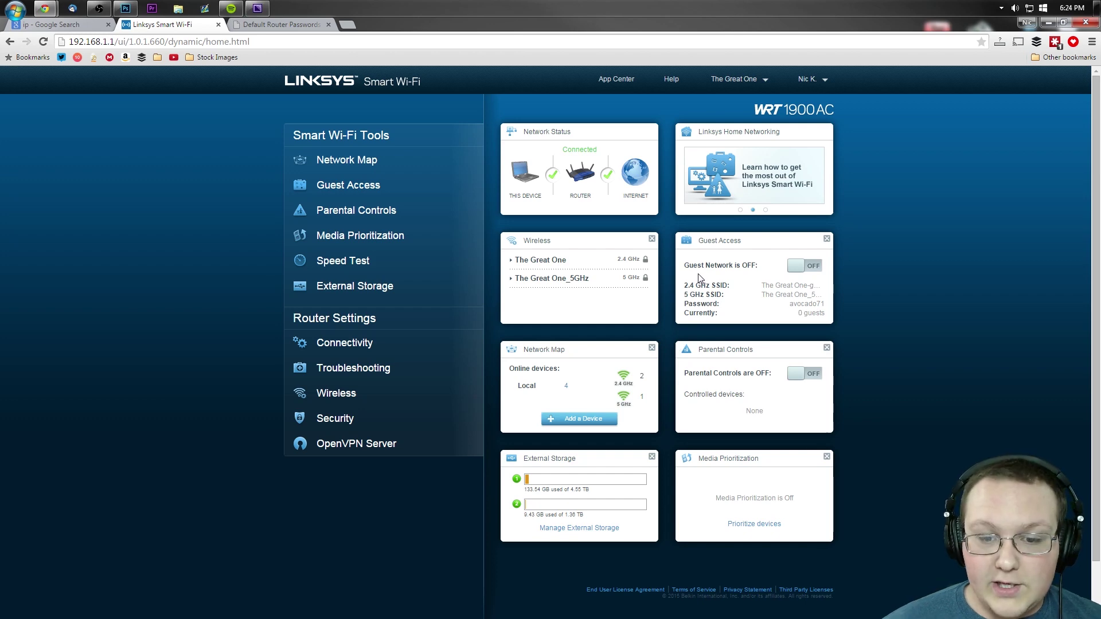
left_click(432, 347)
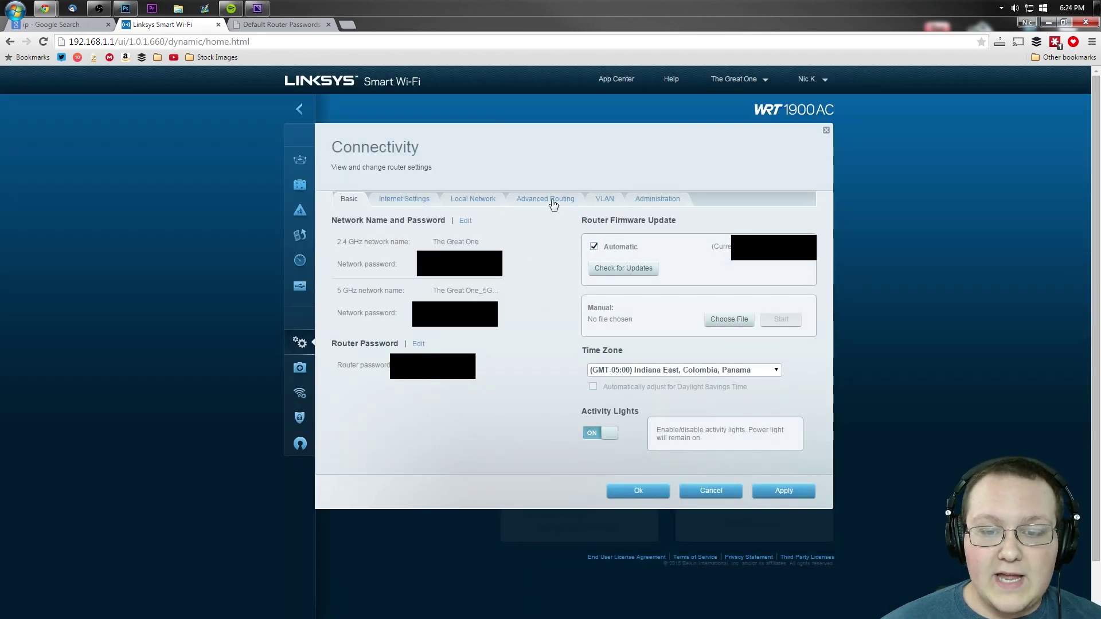
Enable MAC Address Clone in Internet Settings using this PC's MAC, then minimize Chrome
left_click(553, 202)
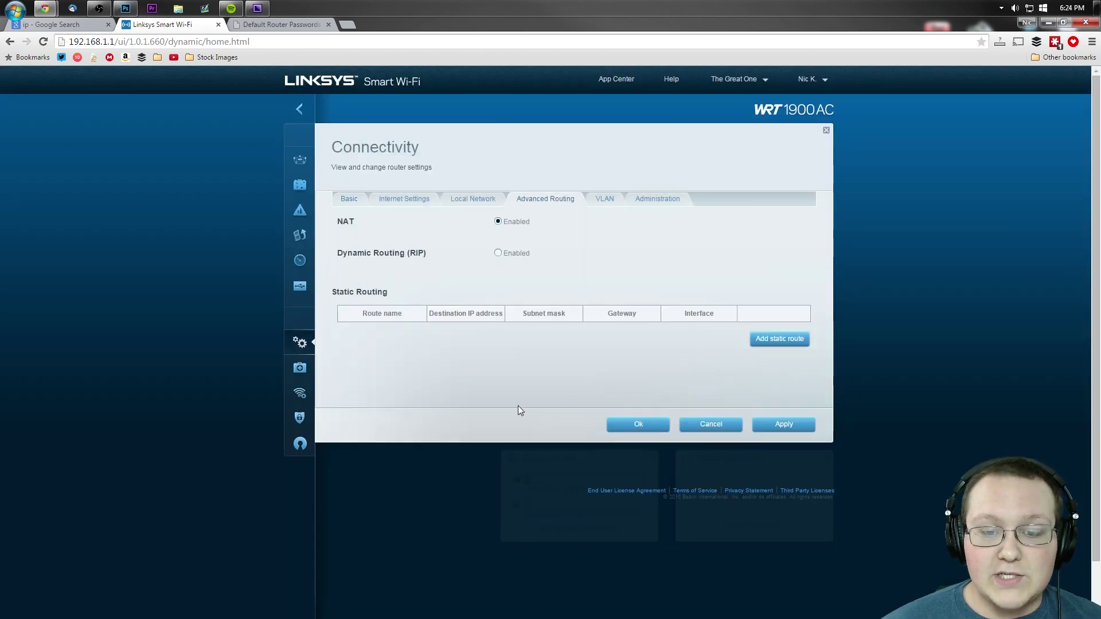
left_click(423, 202)
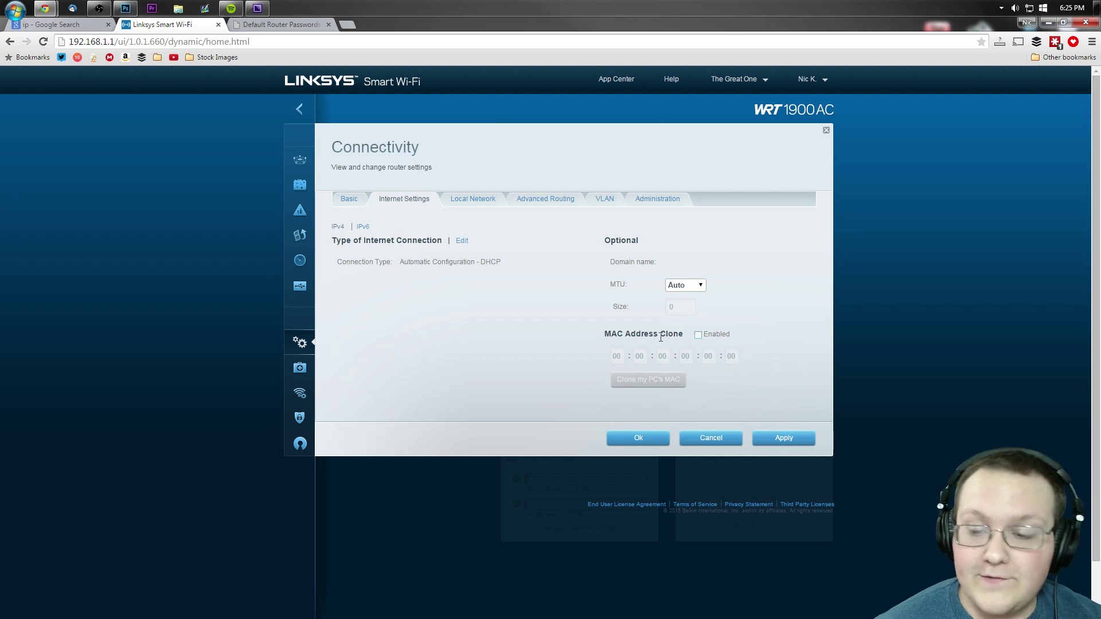
left_click(696, 335)
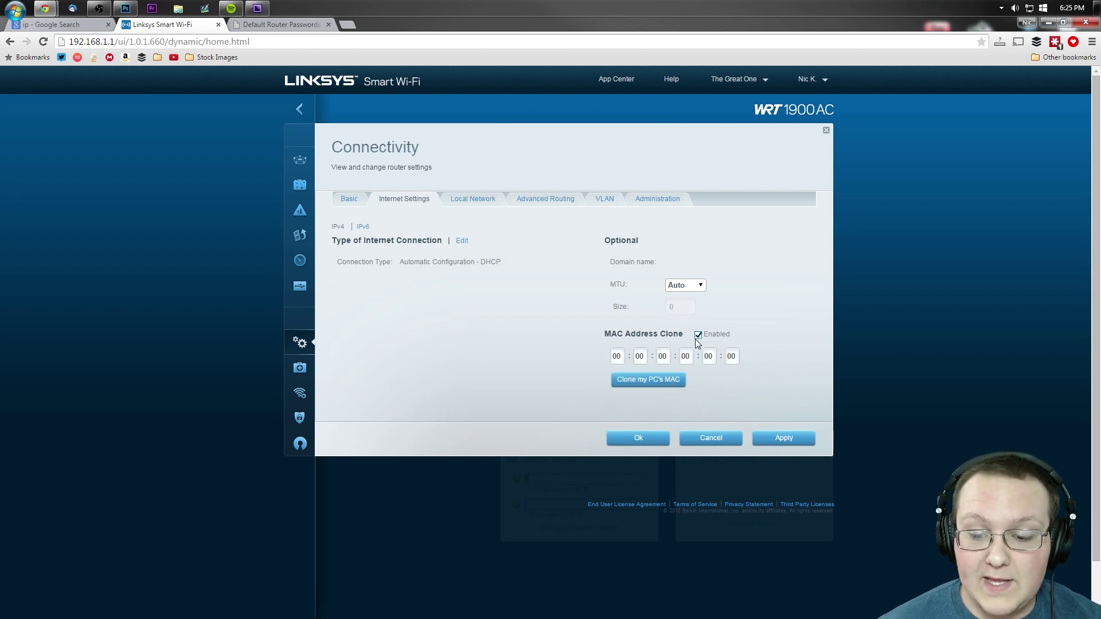
left_click(658, 381)
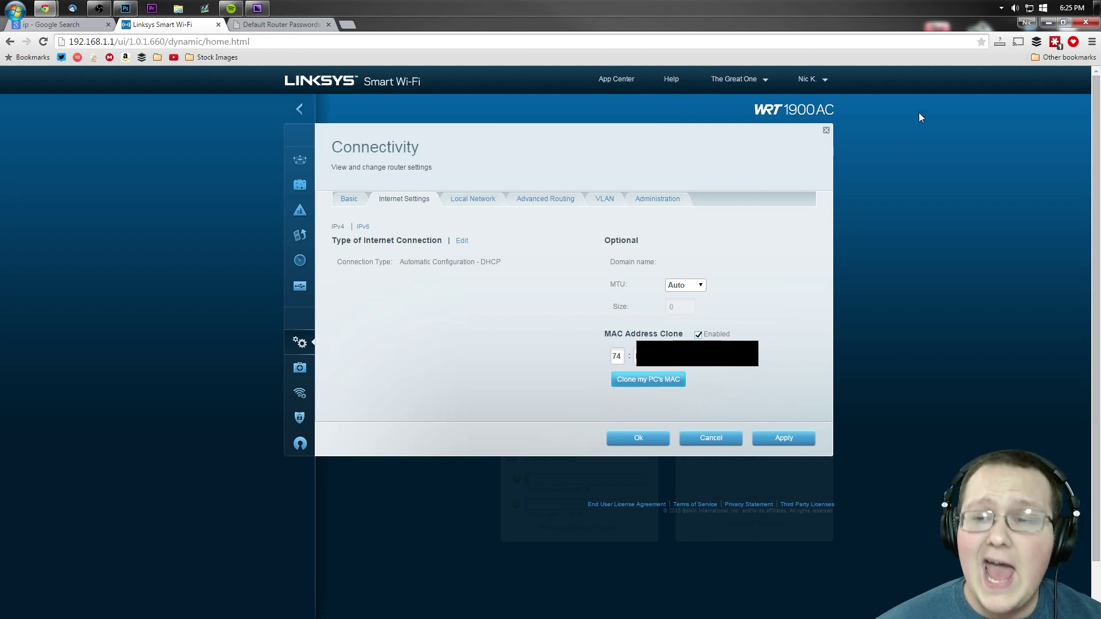
left_click(1048, 23)
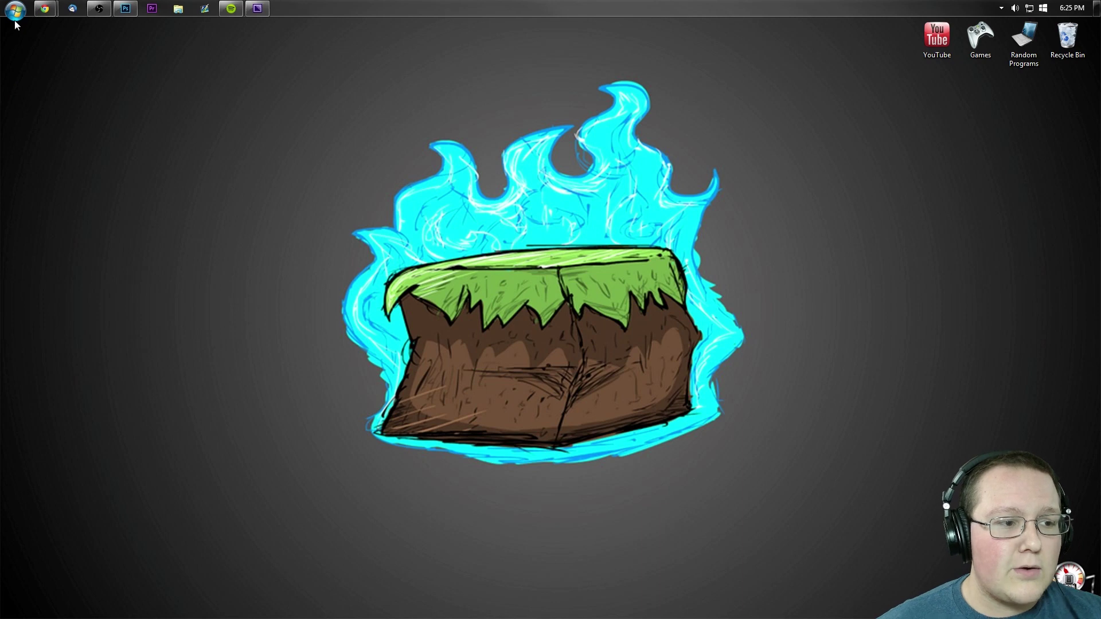
Launch Command Prompt as administrator from the Start search for cmd
left_click(15, 10)
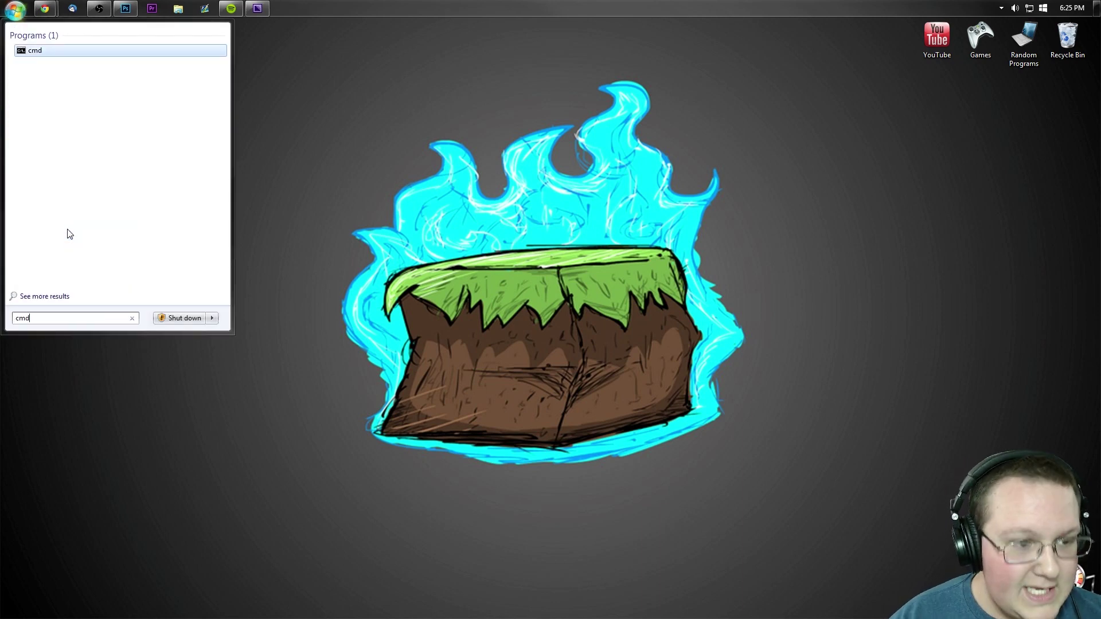
right_click(64, 50)
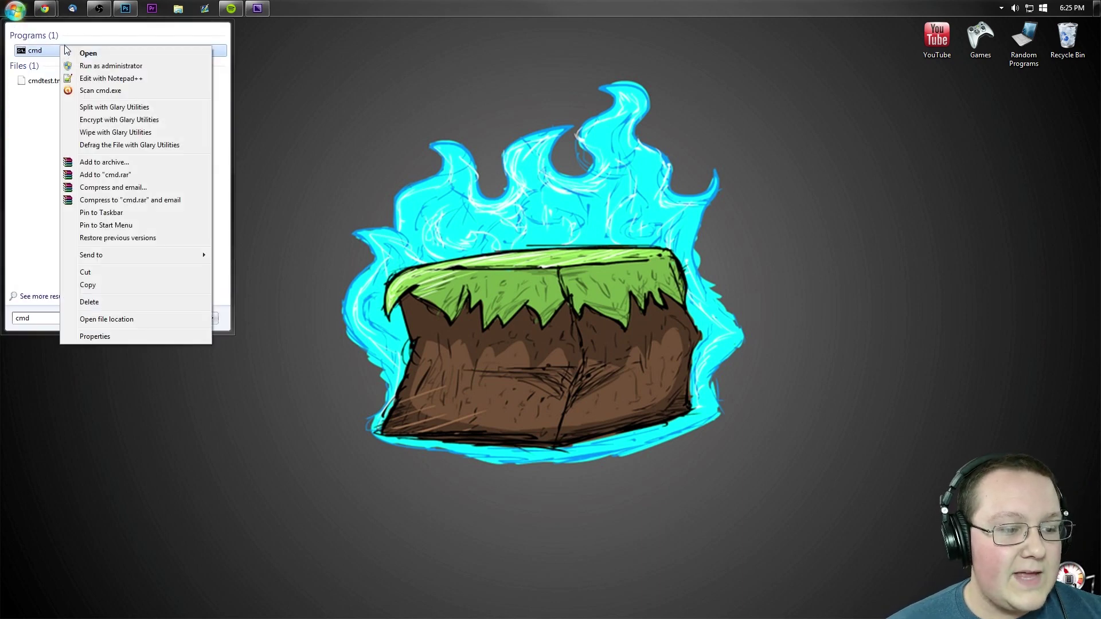
left_click(86, 66)
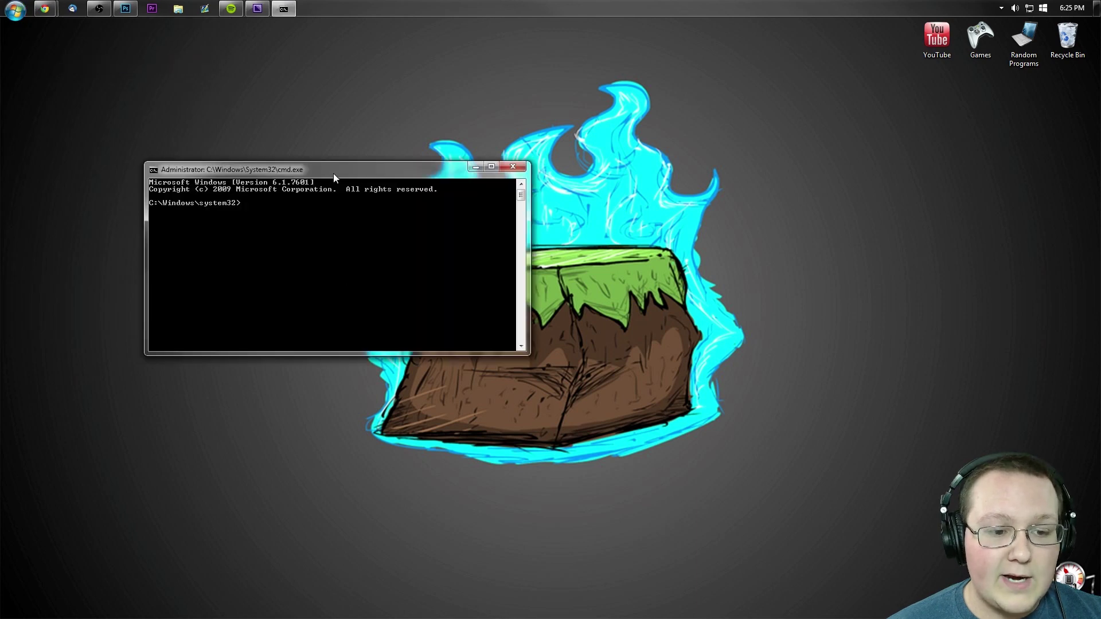
left_click_drag(335, 178, 511, 119)
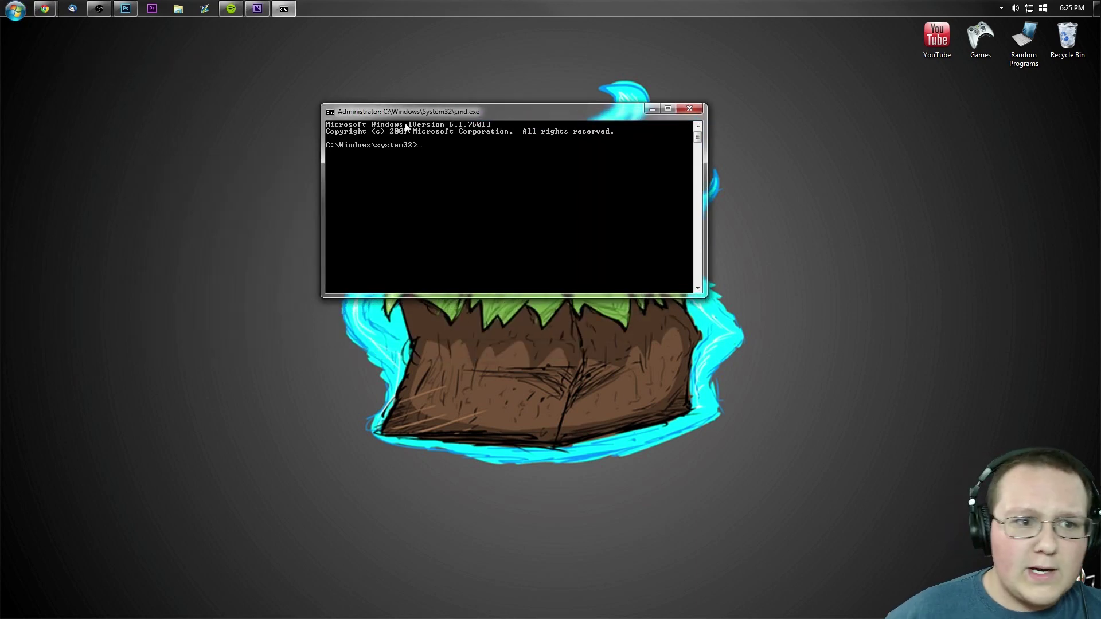
Load the router admin page at 192.168.1.1 in a new browser tab, then minimize the browser
mouse_move(46, 8)
left_click(199, 70)
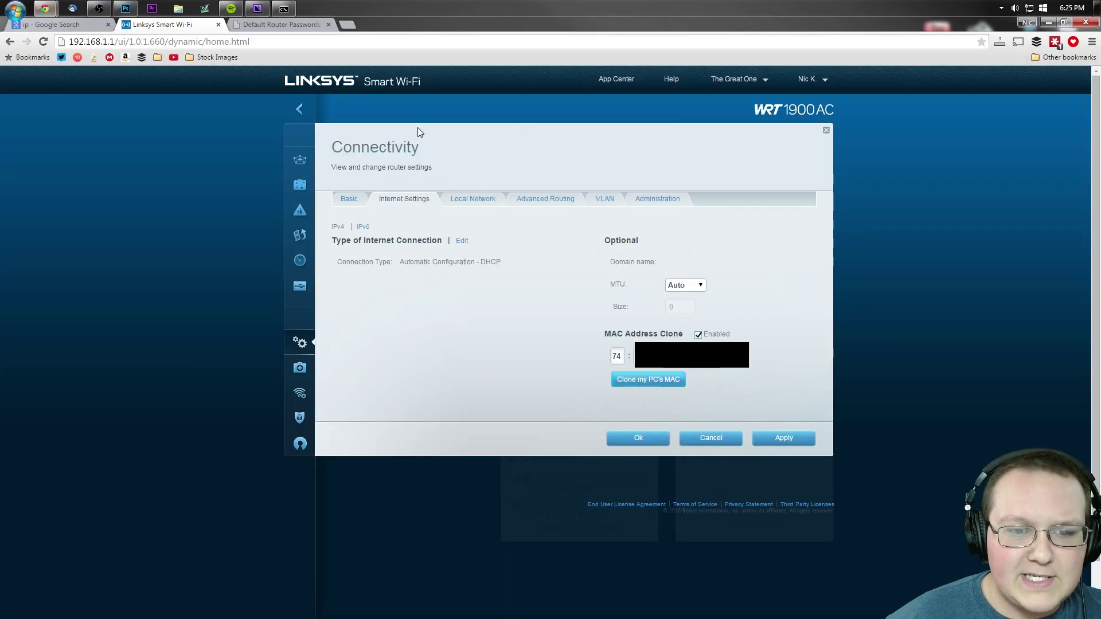
left_click(347, 24)
type("192.168.1.1")
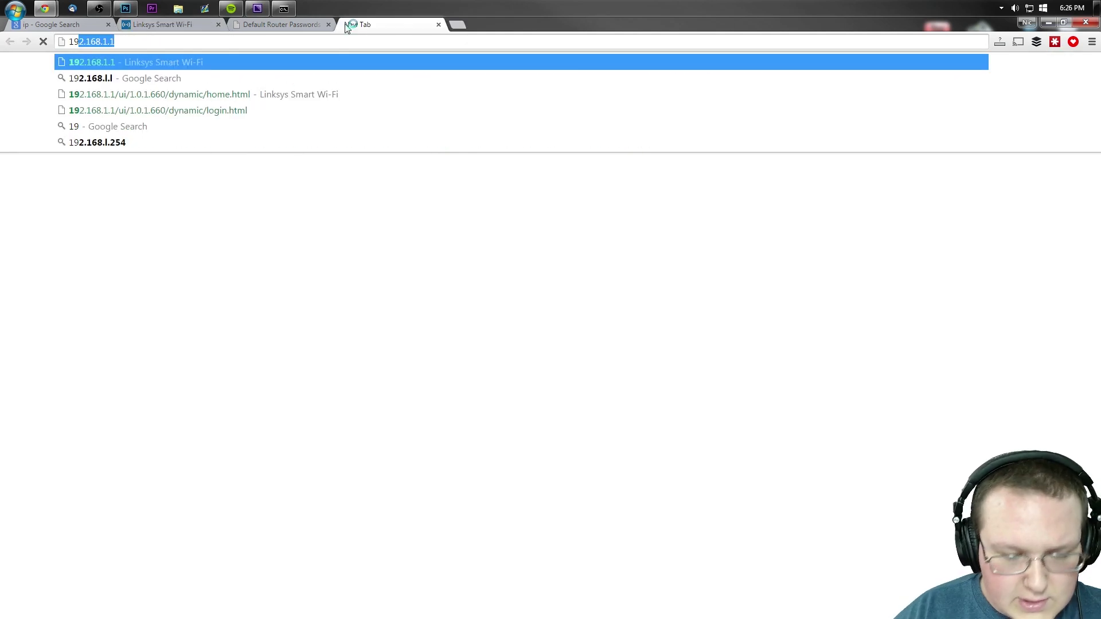
key("Return")
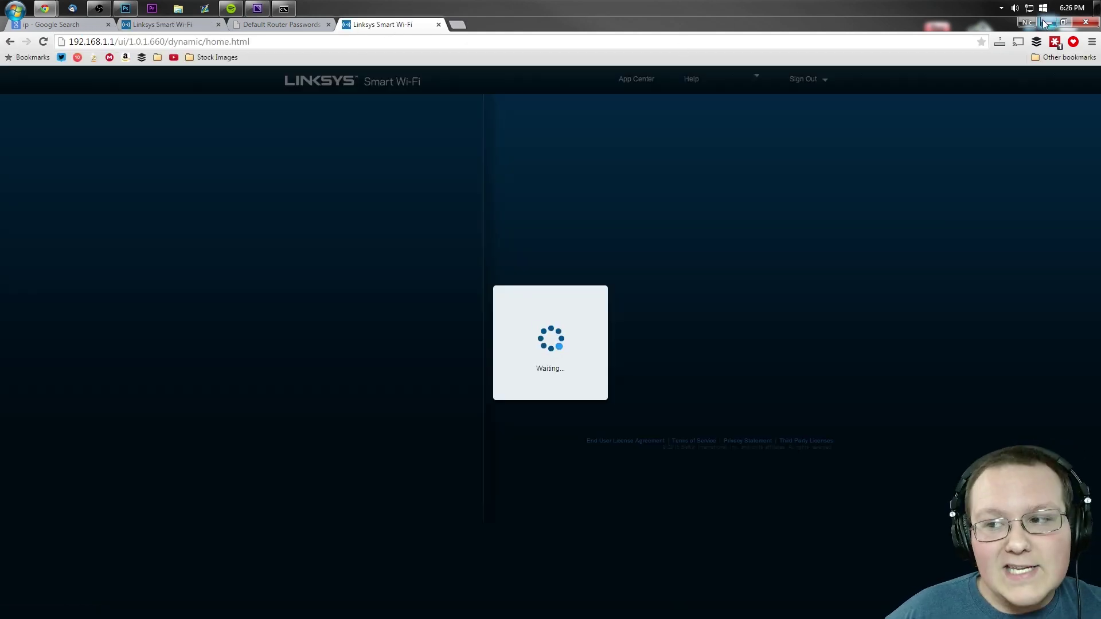
left_click(1045, 23)
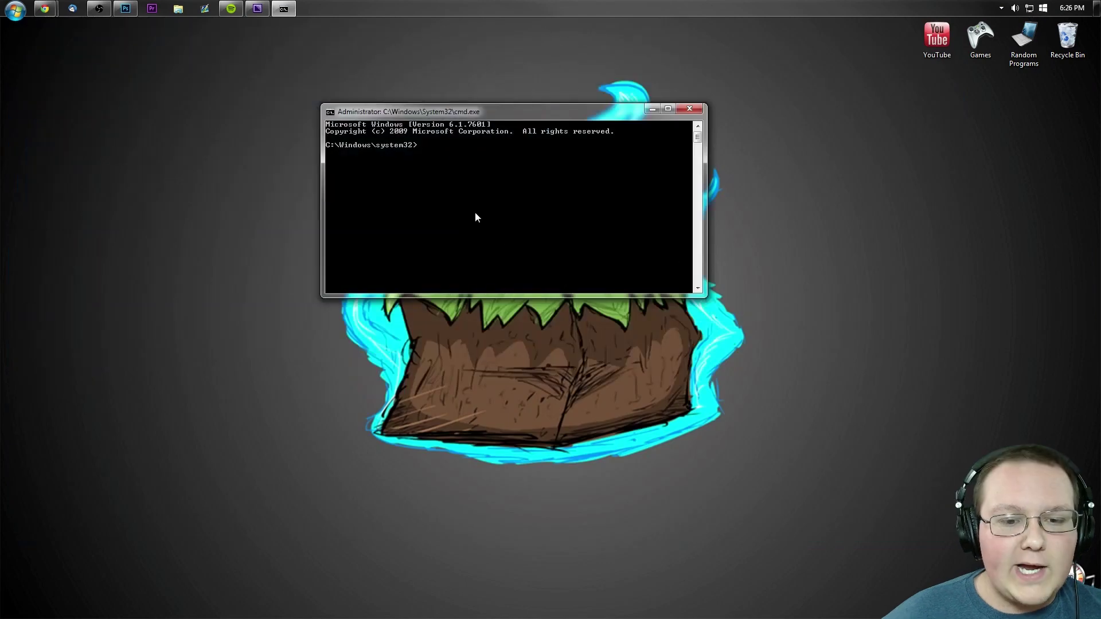
Run ipconfig and getmac to show IPv4 192.168.1.196 and the PC's MAC address
type("ipconfig")
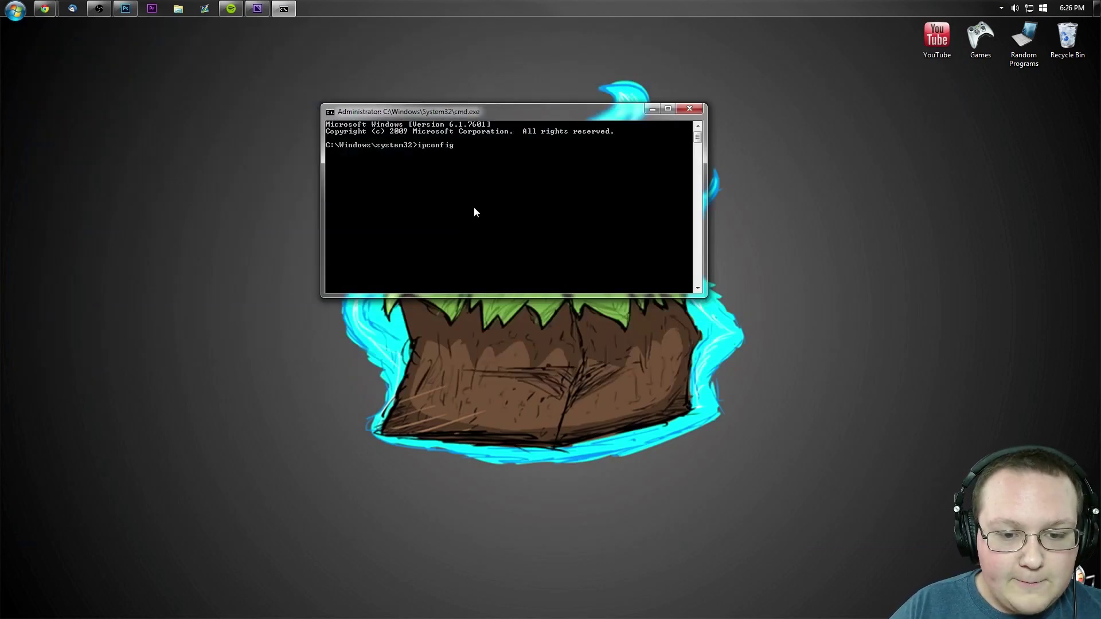
key("Return")
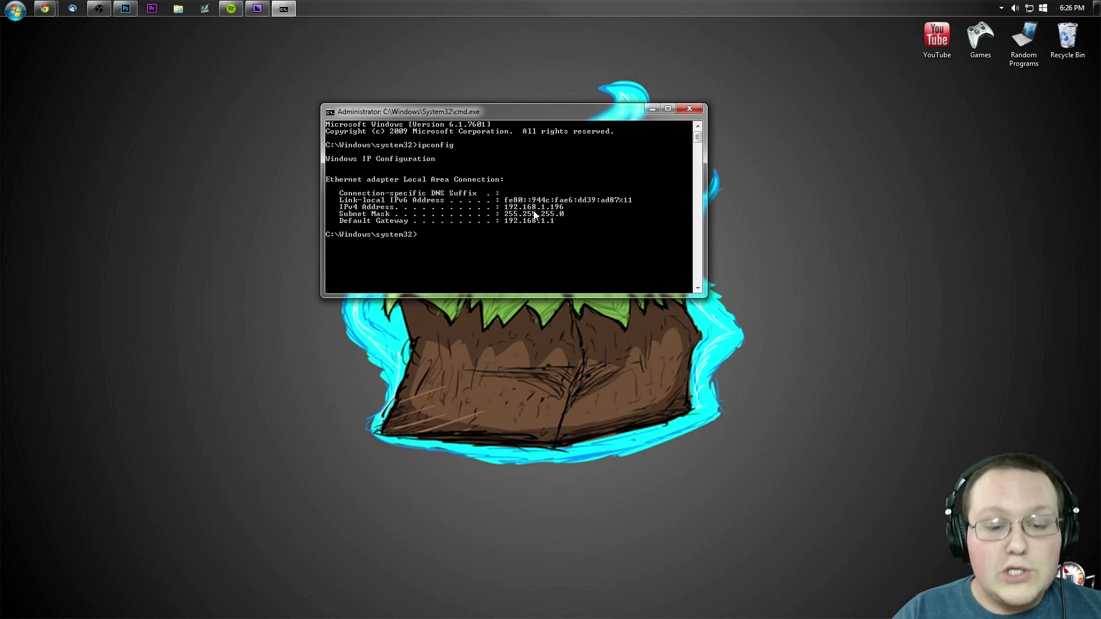
type("getmac")
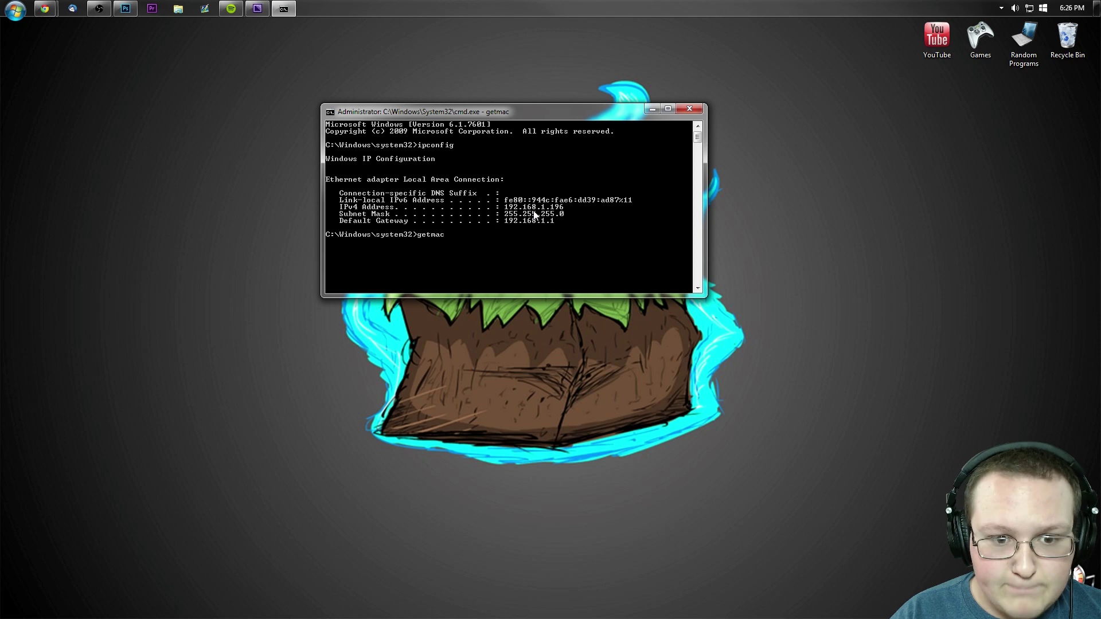
key("Return")
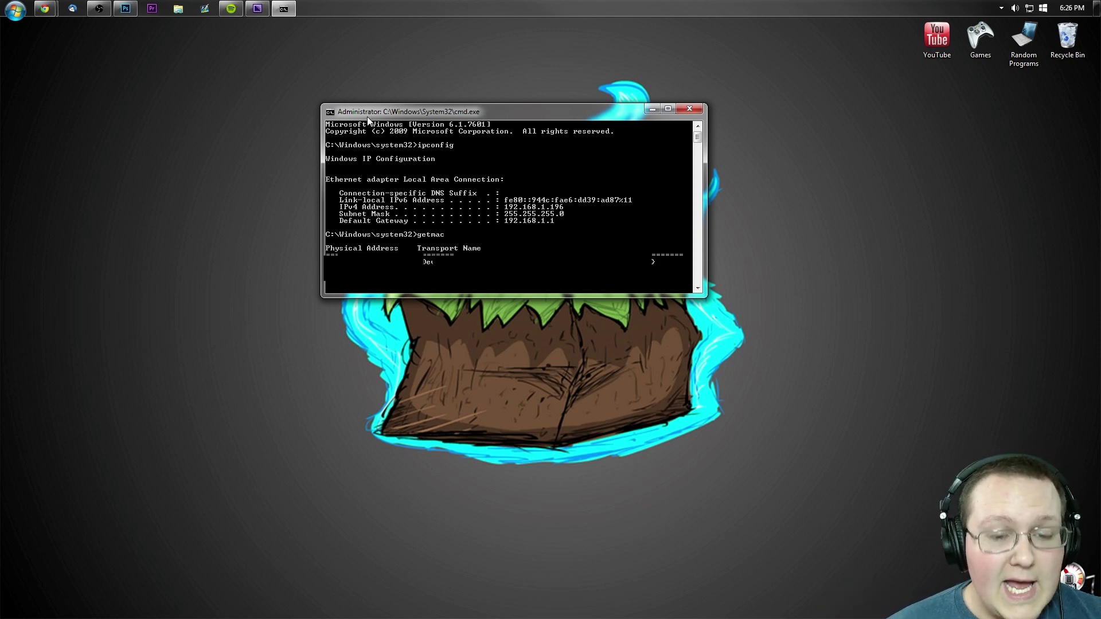
left_click_drag(368, 115, 58, 89)
Enable MAC Address Clone with the PC's MAC in Internet Settings and apply it to the router
mouse_move(44, 9)
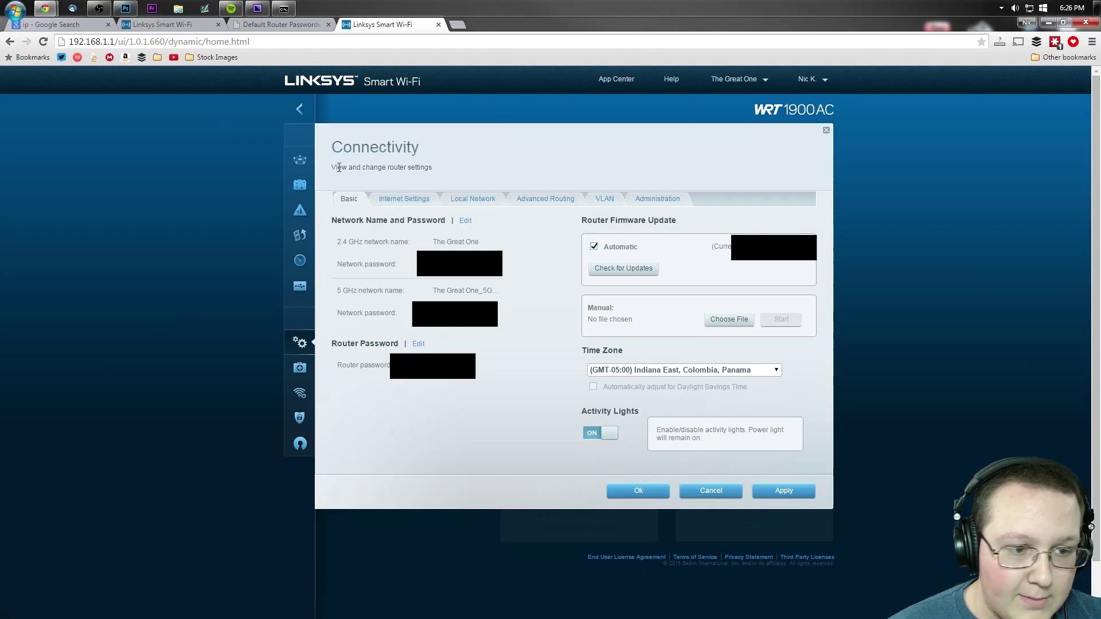
left_click(152, 89)
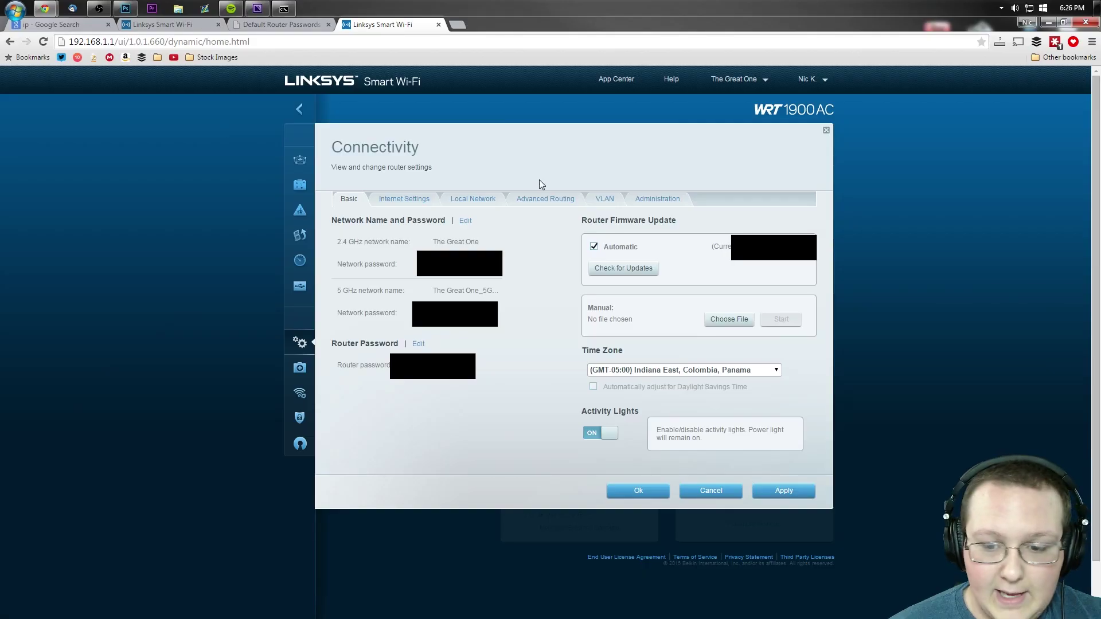
left_click(404, 199)
left_click(698, 334)
left_click(670, 382)
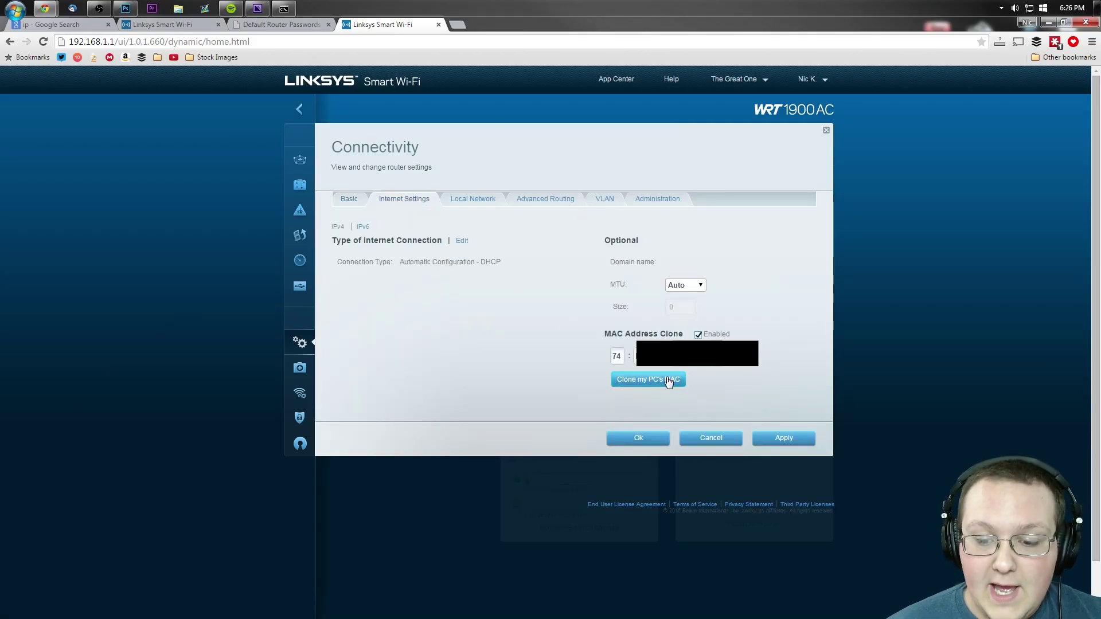
left_click_drag(580, 23, 707, 38)
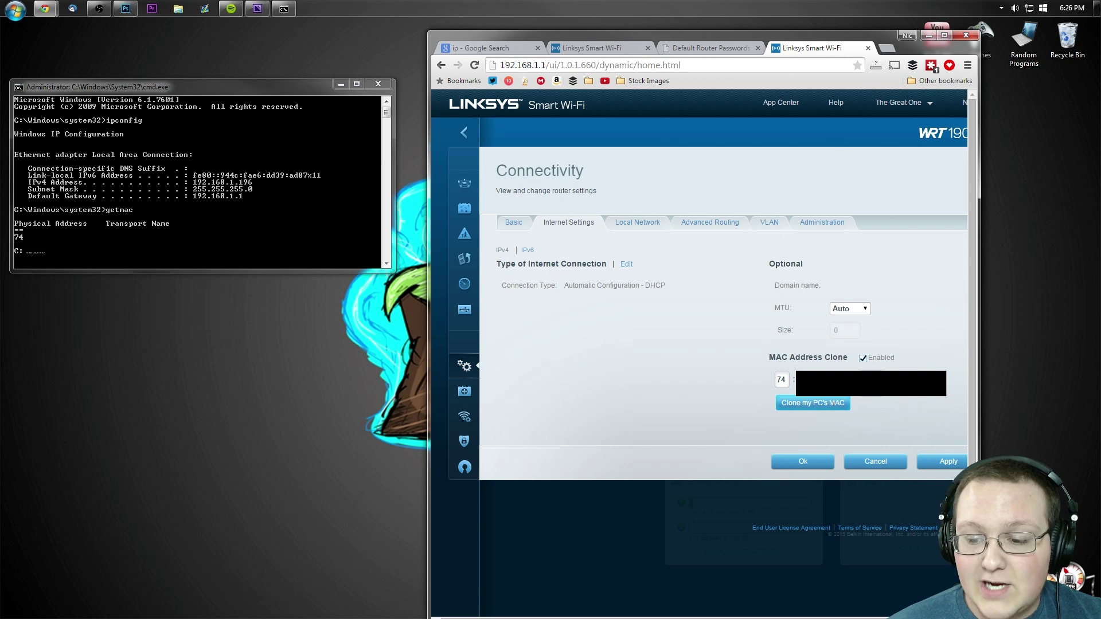
double_click(559, 36)
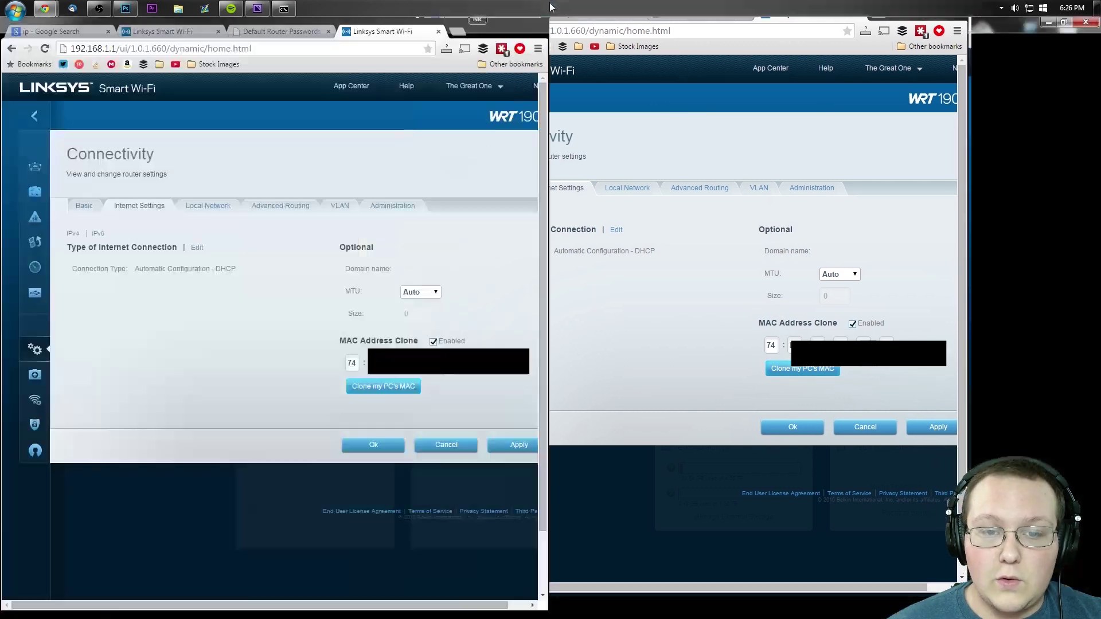
left_click(781, 439)
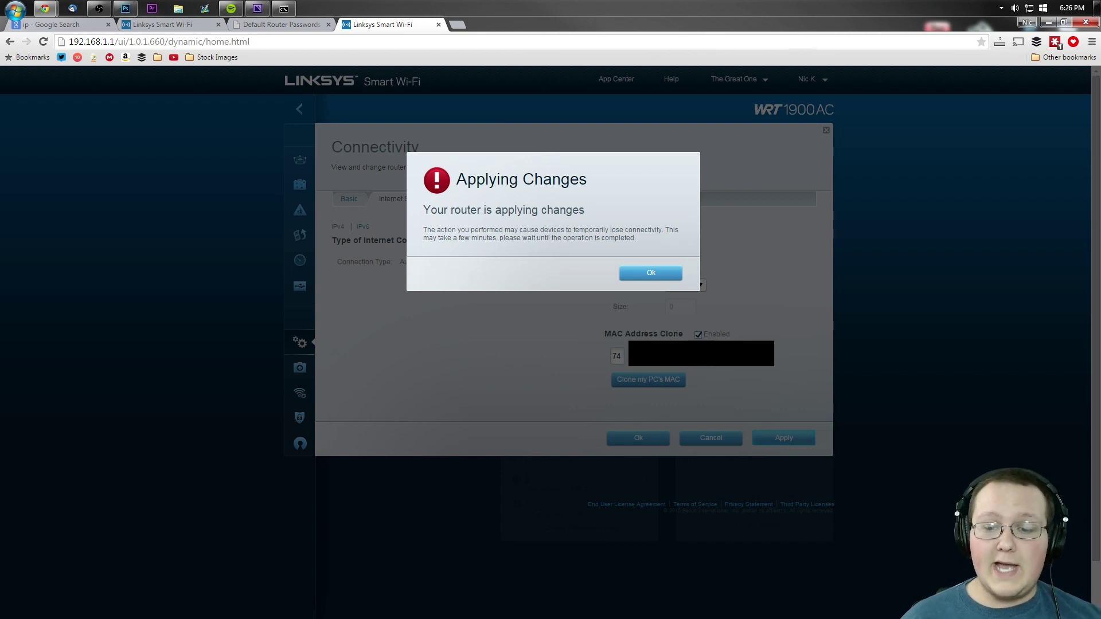
Acknowledge the Applying Changes notice with Ok and switch back to the 'ip' Google results
left_click(651, 274)
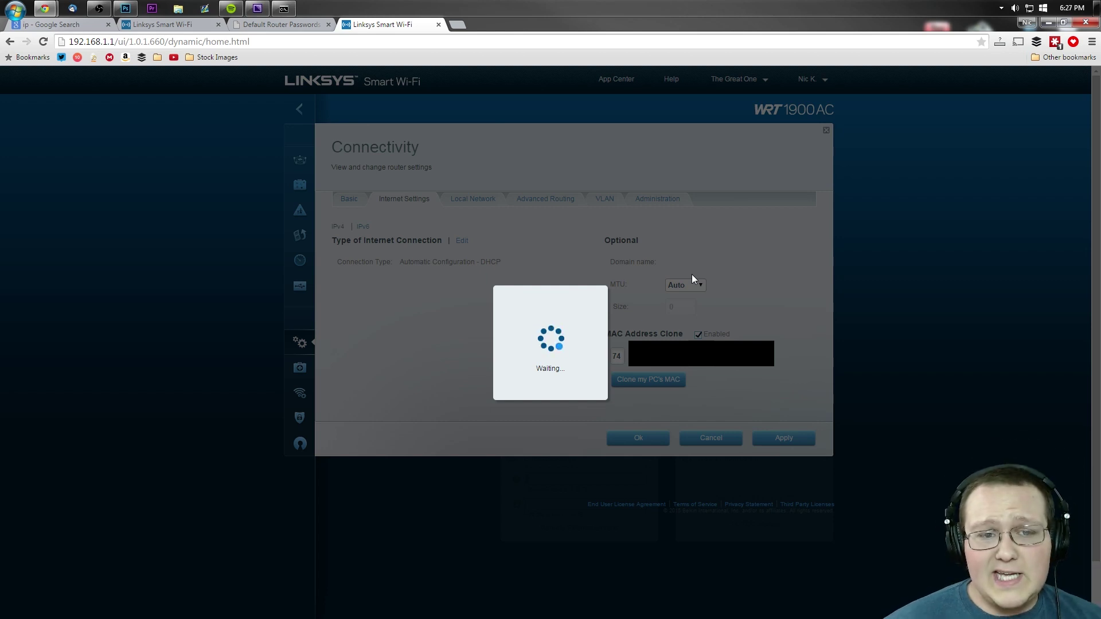
left_click(36, 27)
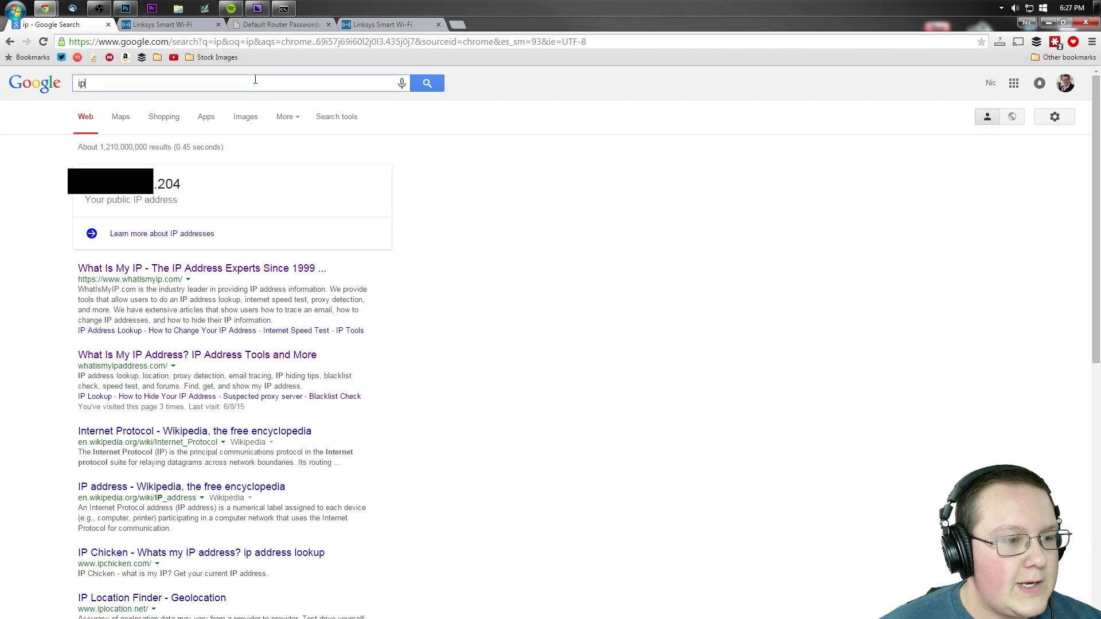
Reload the 'ip' search with F5 and highlight the new public IP ending in .121
key("F5")
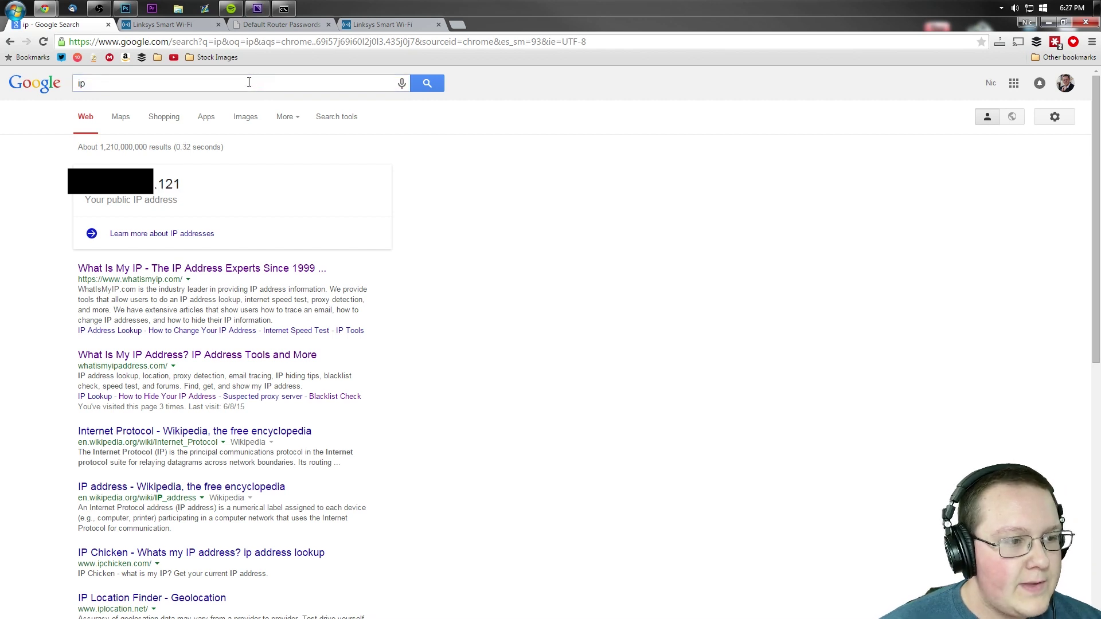
left_click_drag(222, 196, 169, 186)
left_click(193, 197)
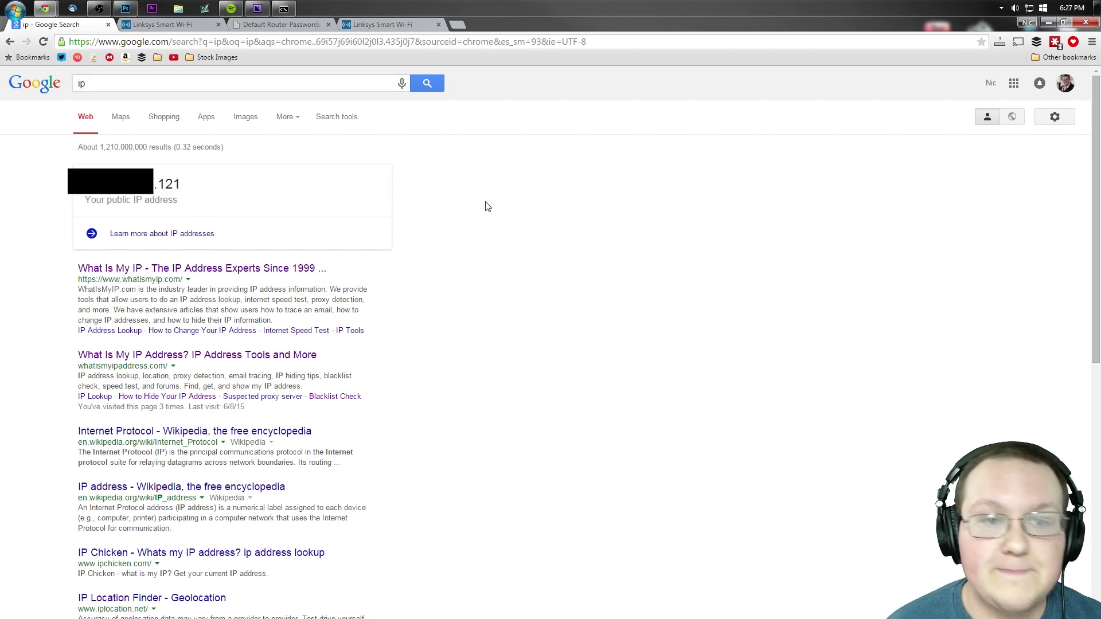